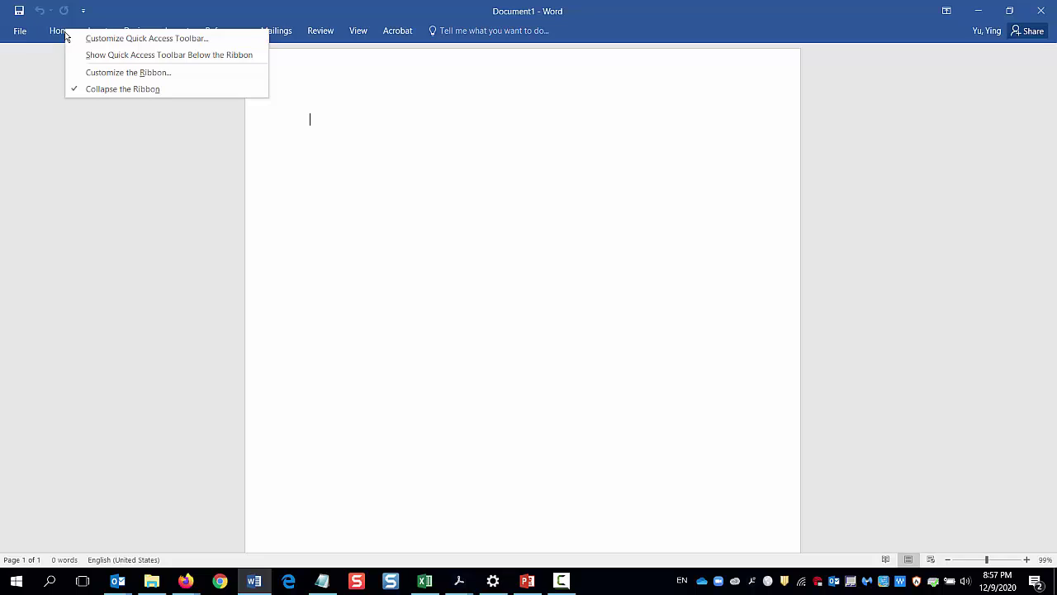
Keep the ribbon expanded, show formatting marks, and select the empty paragraph.
left_click(81, 89)
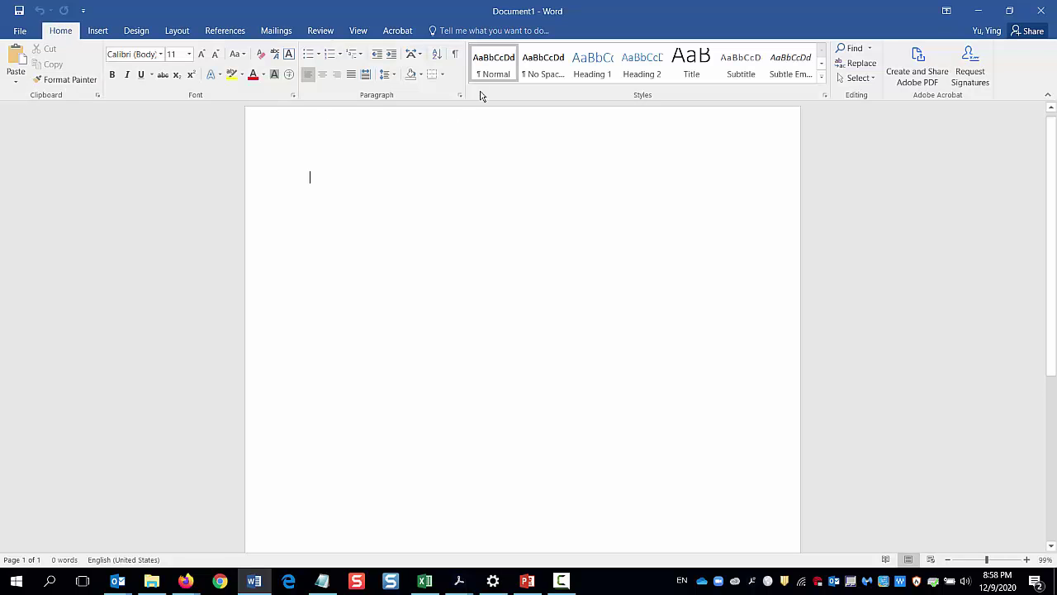
left_click(457, 55)
double_click(321, 189)
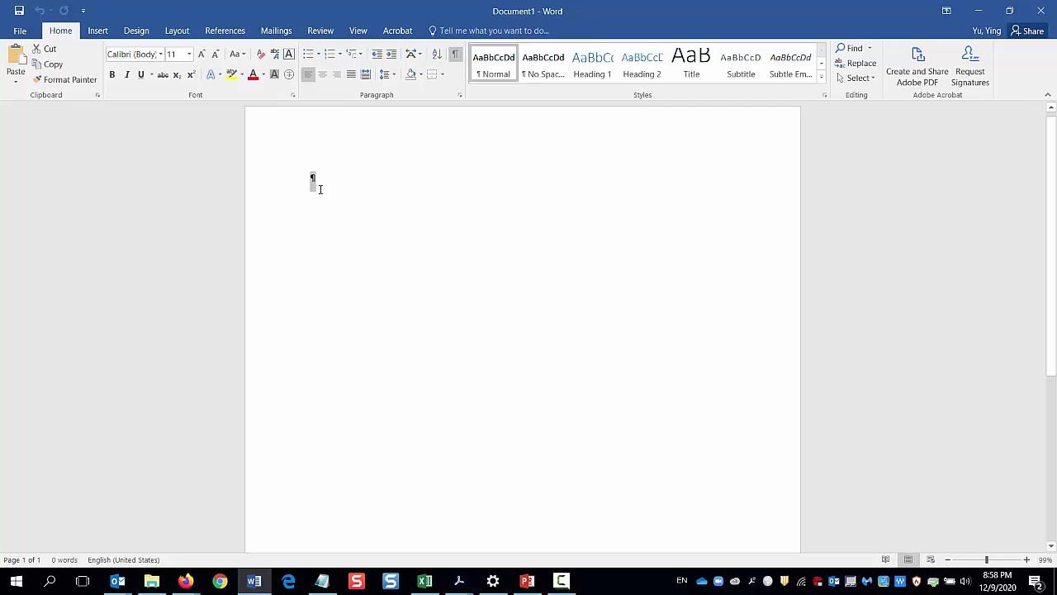
Give the empty paragraph Double line spacing and 0 pt spacing after.
left_click(460, 97)
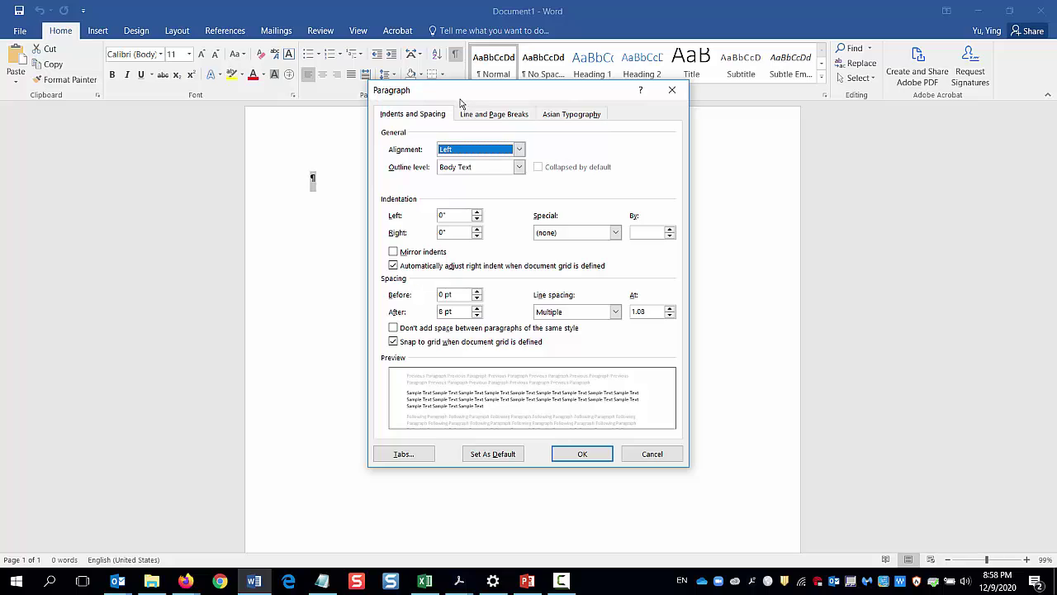
left_click(615, 312)
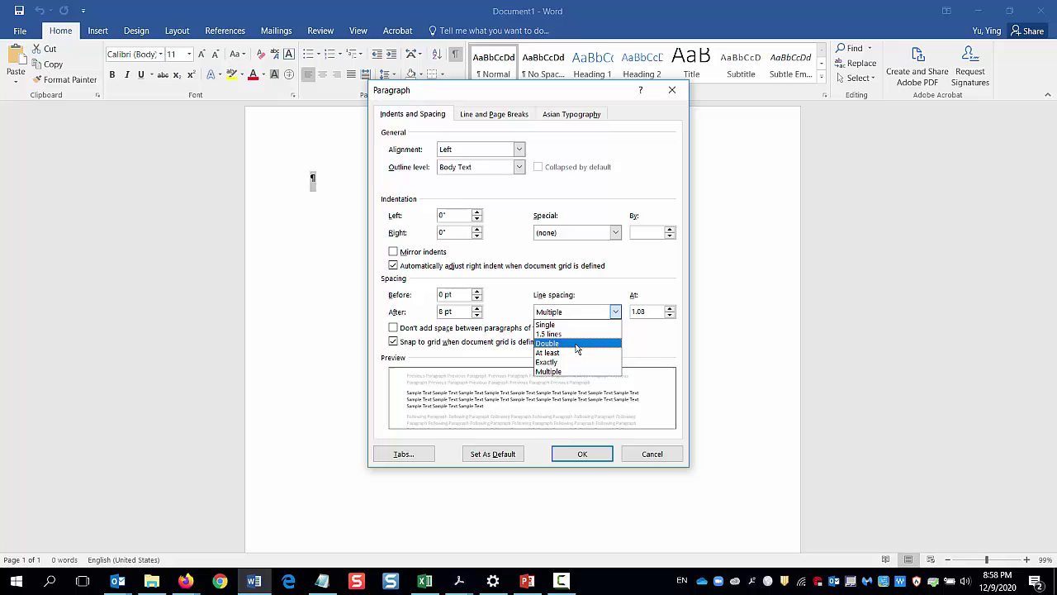
left_click(578, 342)
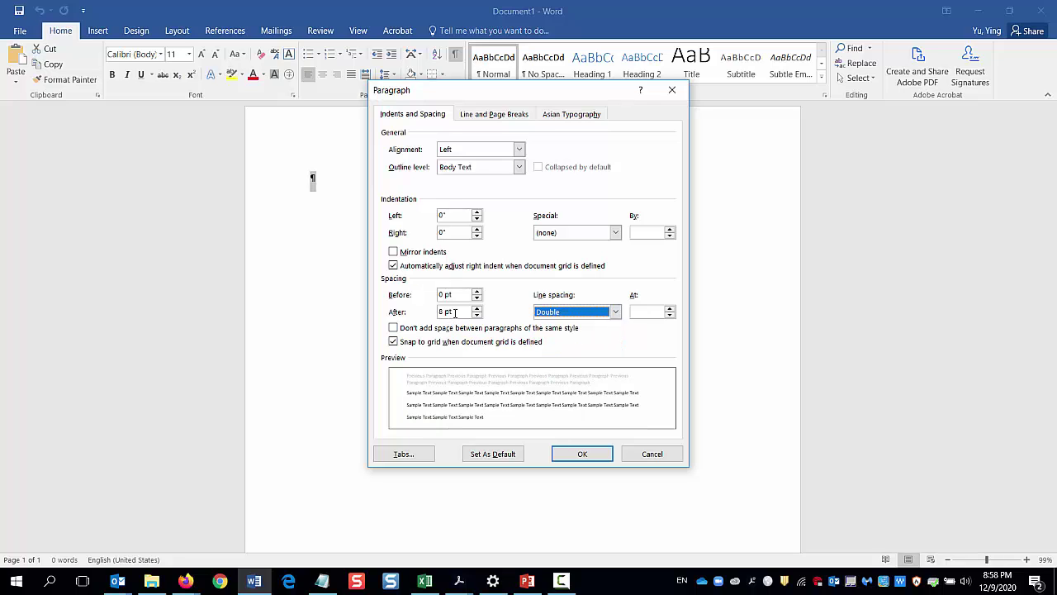
left_click_drag(455, 313, 424, 317)
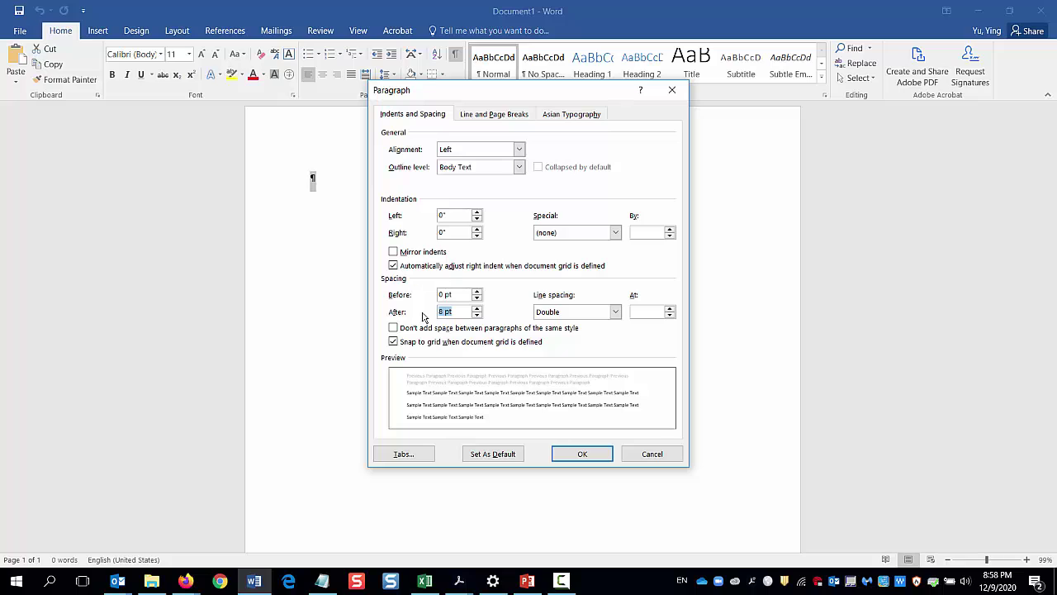
type("0")
left_click(582, 455)
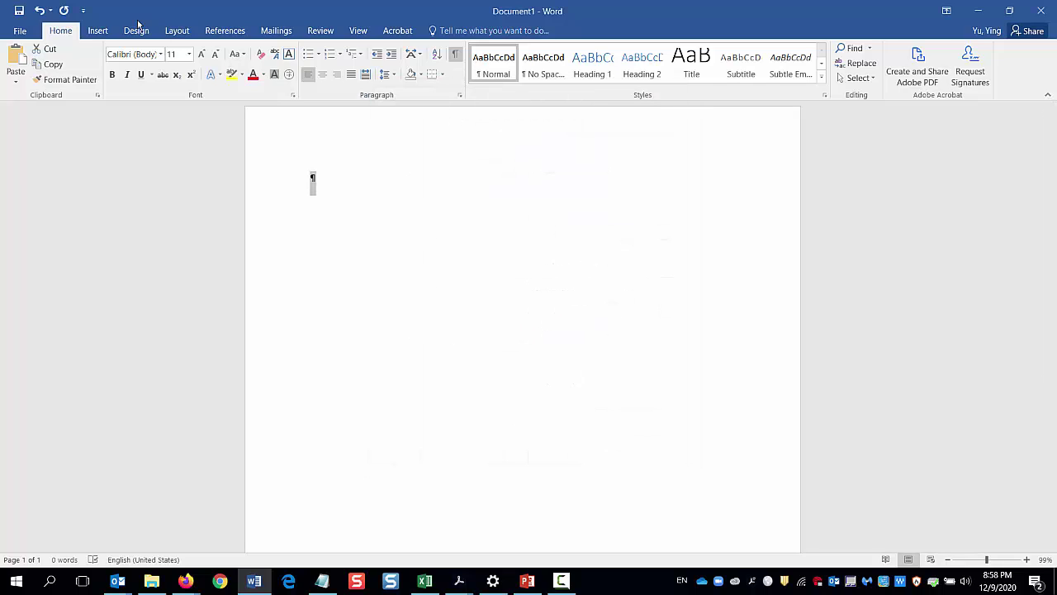
left_click(169, 32)
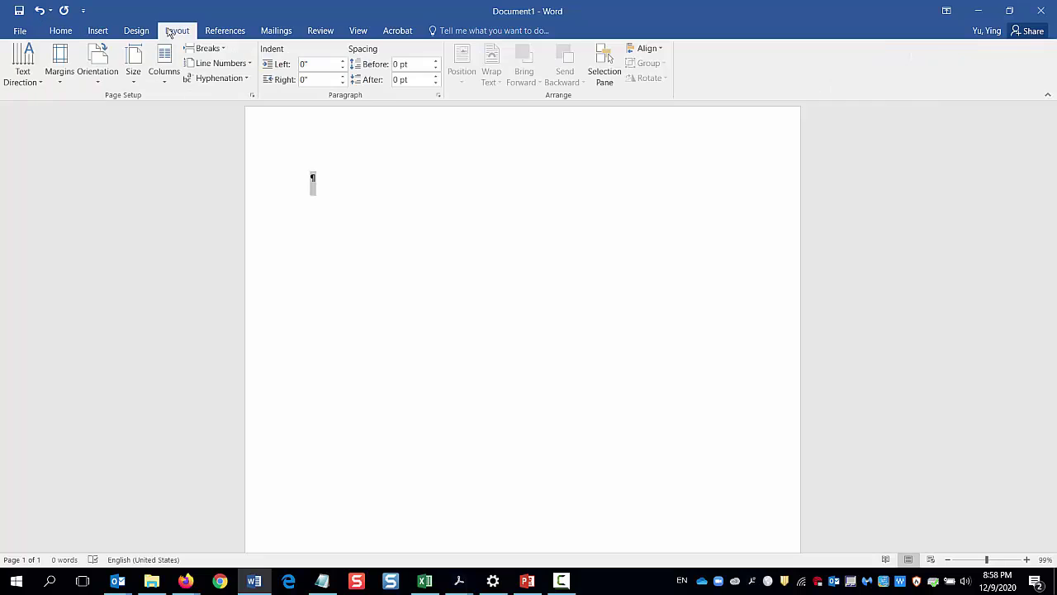
left_click(59, 72)
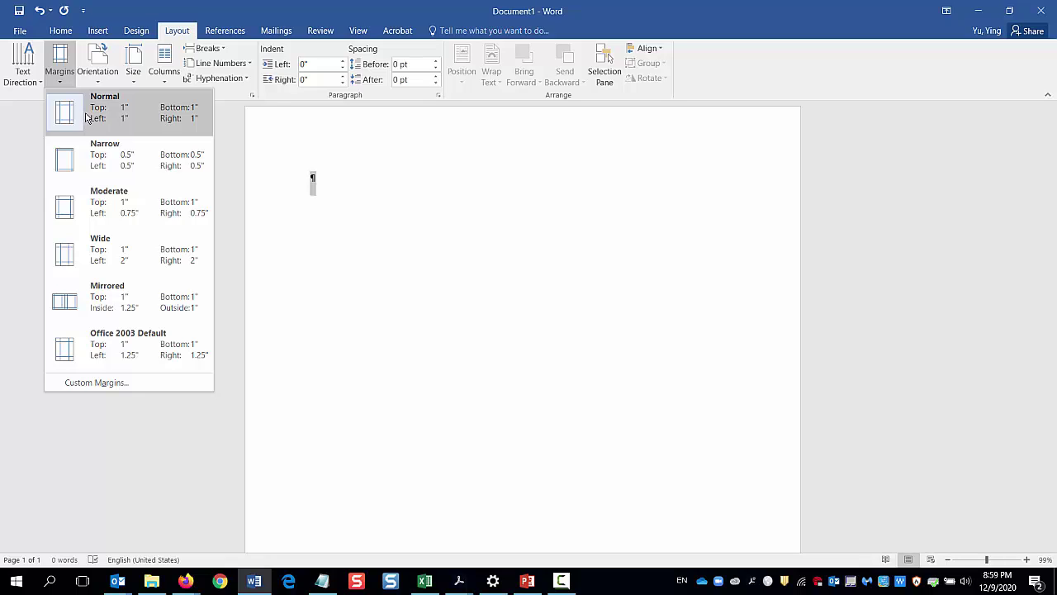
left_click(61, 34)
left_click(60, 35)
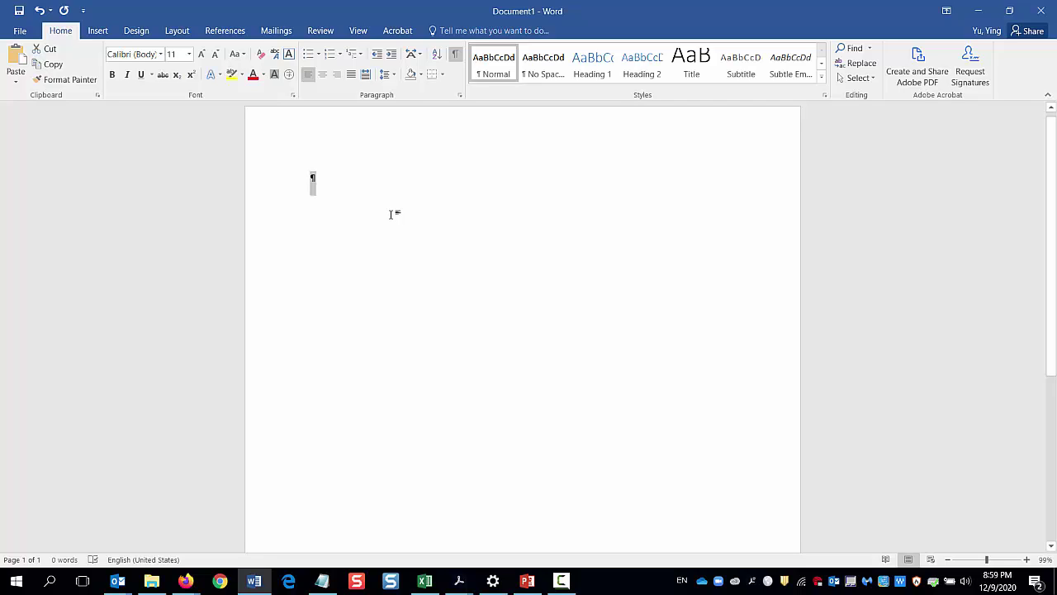
Add empty lines at the top, then a centred bold 'Title of Page' heading on the fourth line.
left_click(314, 178)
key("Return")
key("Return")
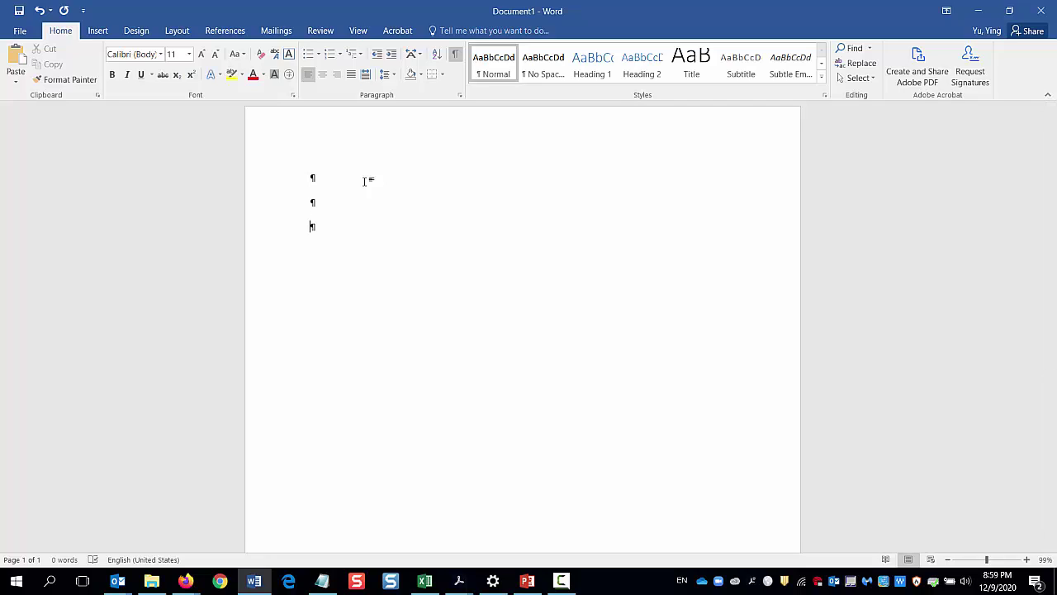
key("Return")
left_click(322, 74)
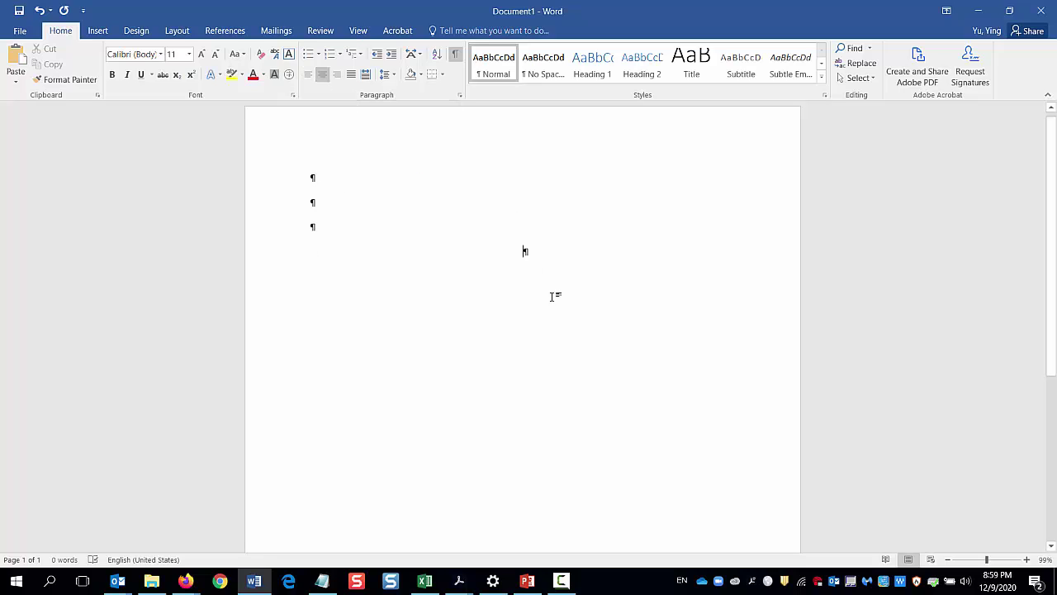
type("Title of ")
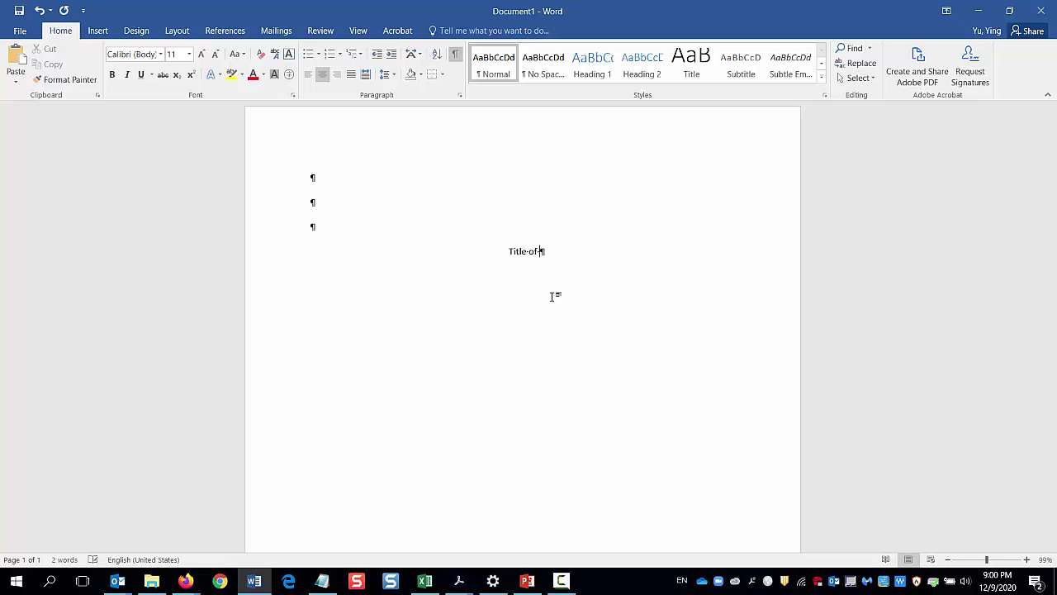
type("Page")
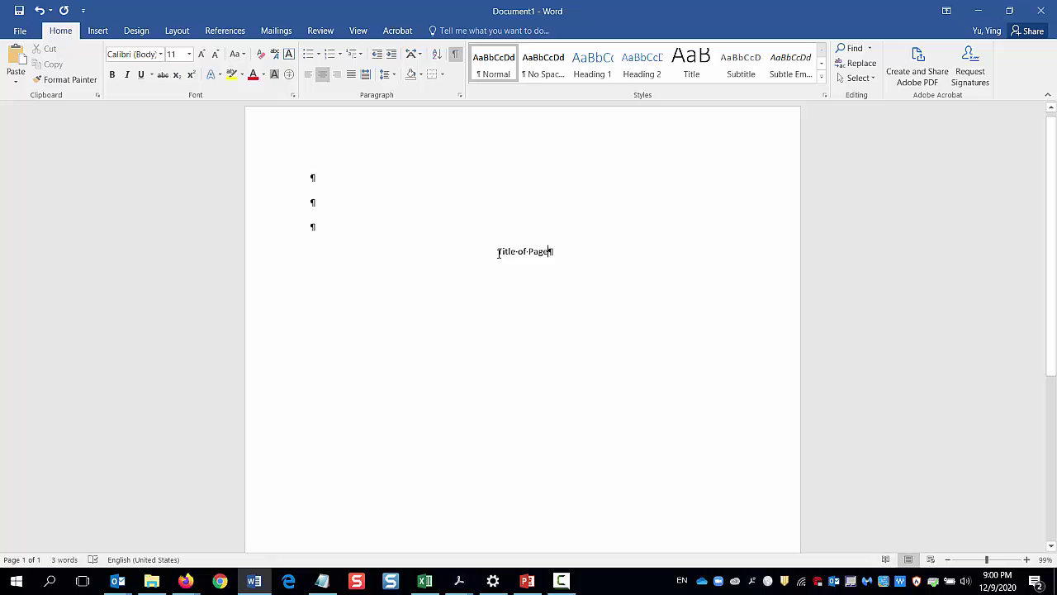
left_click_drag(502, 253, 552, 256)
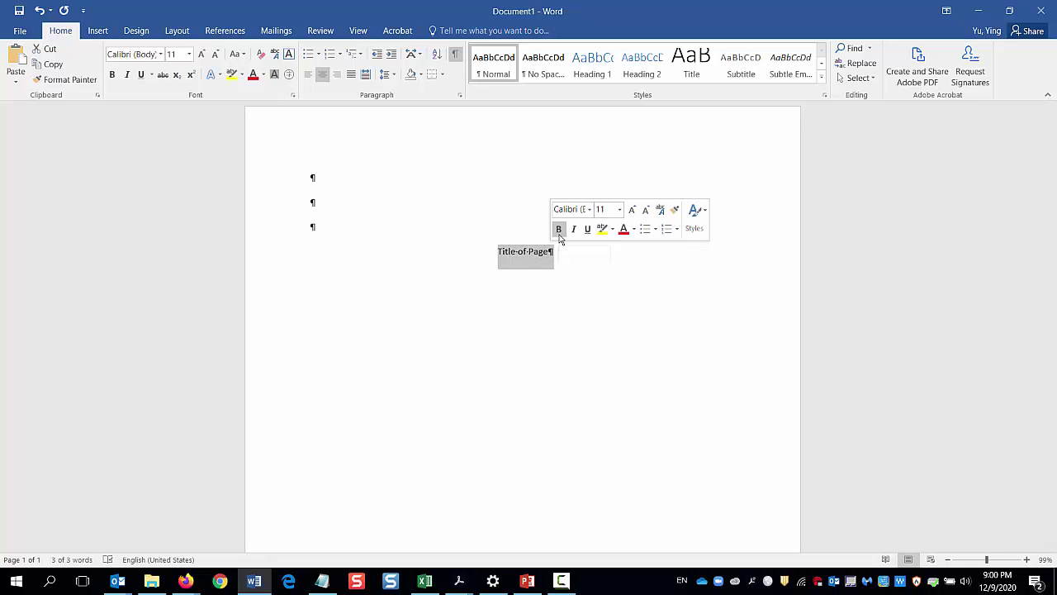
left_click(559, 231)
Add a centred, non-bold 'Your Name' line below the title.
left_click(576, 256)
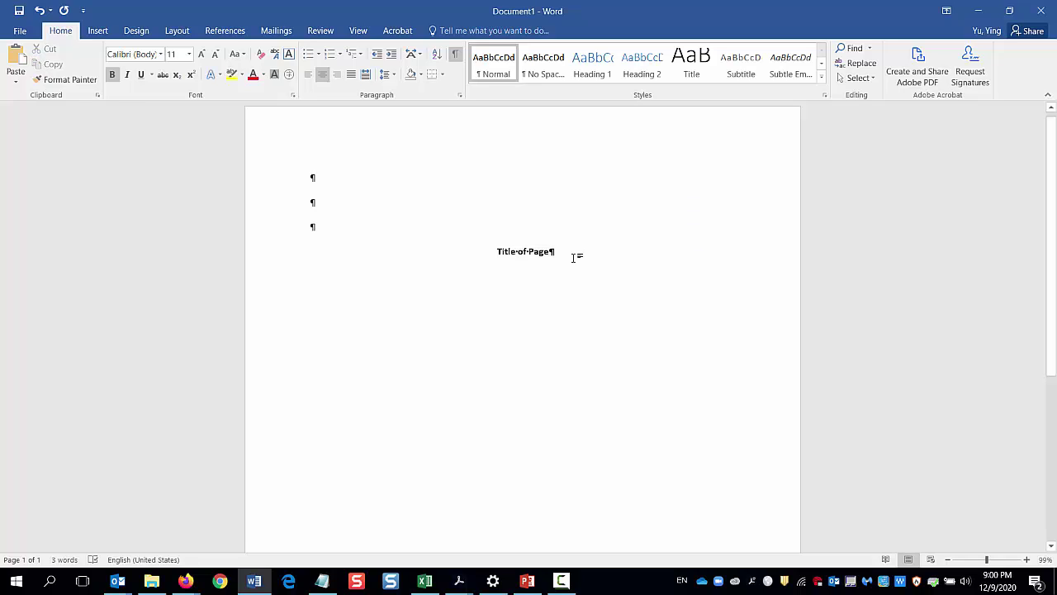
key("Return")
key("Return")
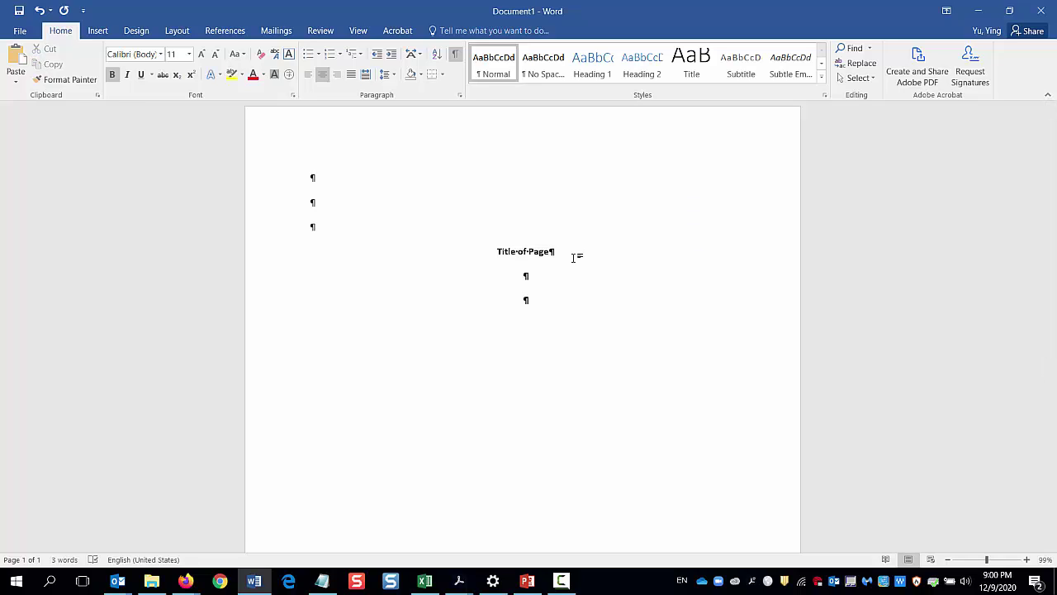
type("Your Name")
left_click(526, 275)
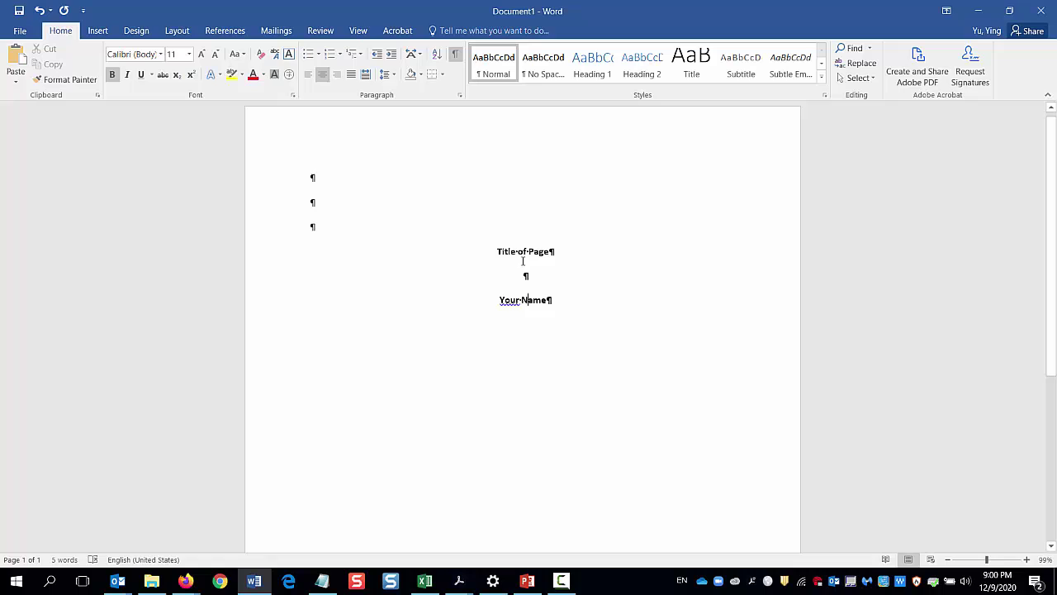
left_click_drag(498, 299, 552, 301)
left_click(550, 275)
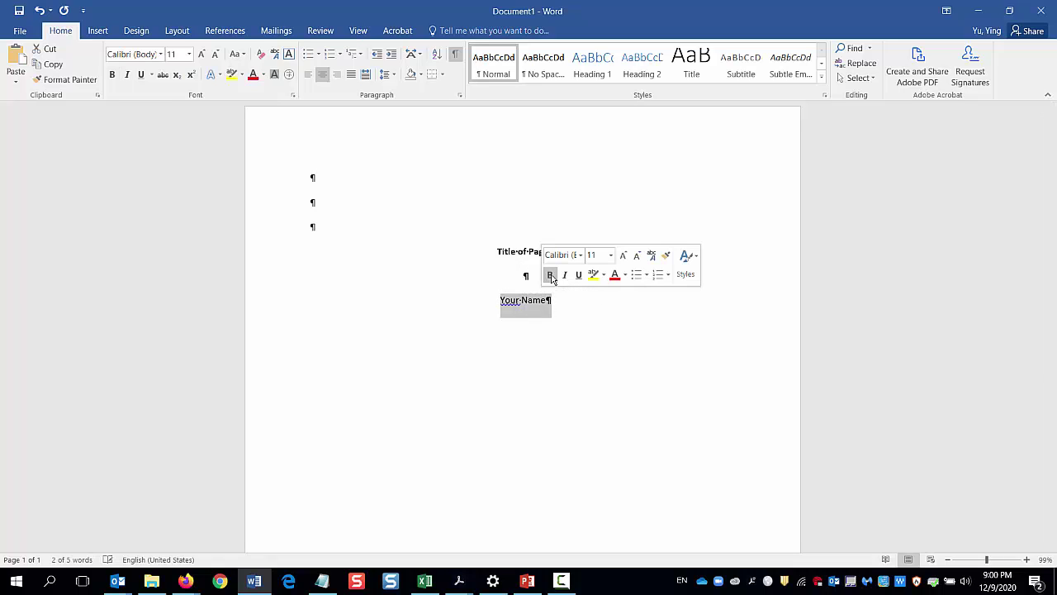
left_click(549, 302)
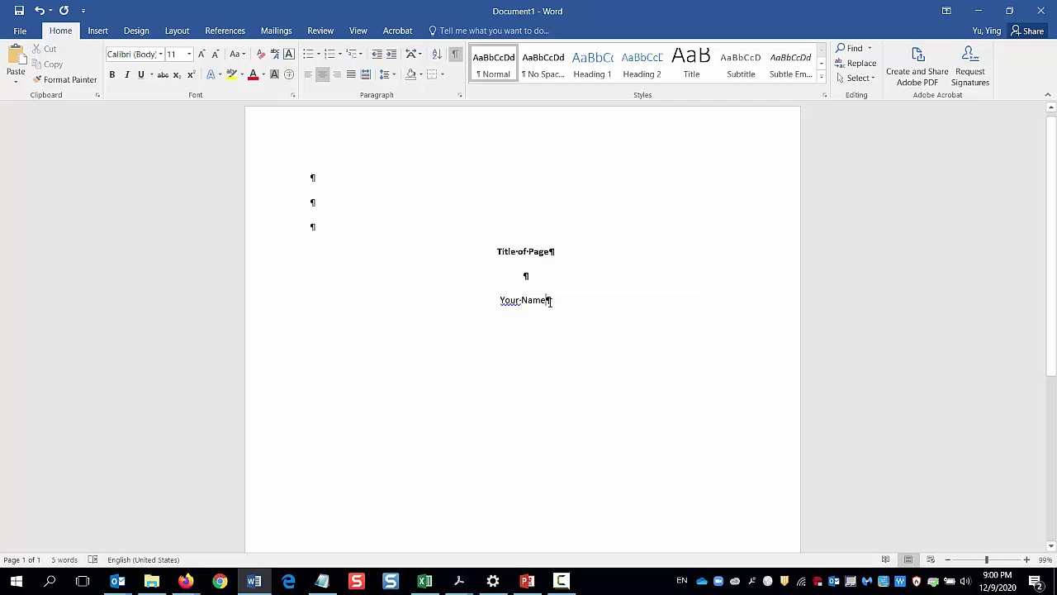
key("Return")
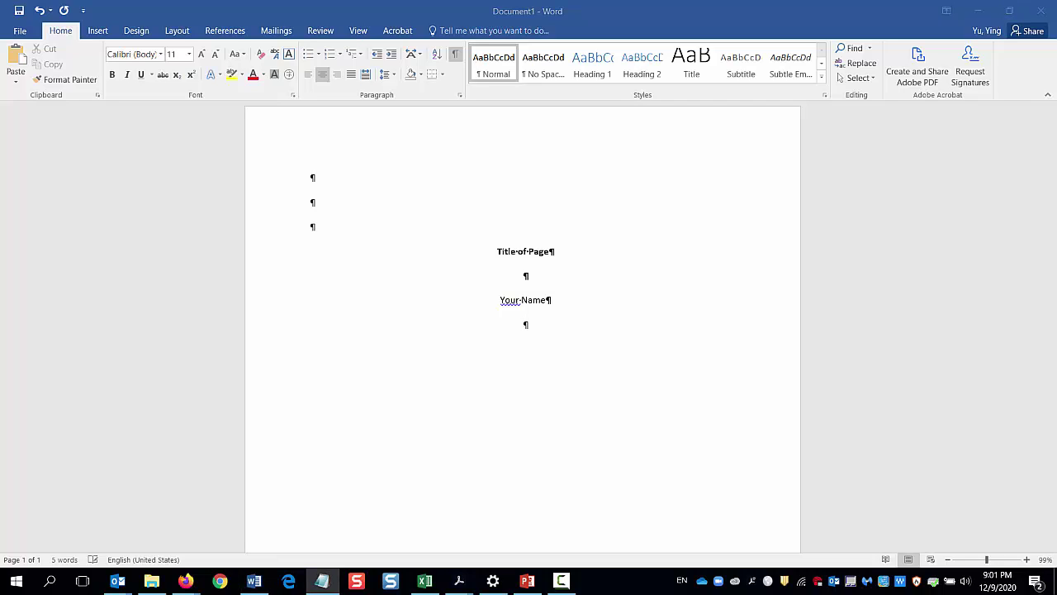
Paste the department, 'NRS 121: Nursing II', 'First Year Nursing Faculty Team' and 'February 10, 2021' lines.
left_click(527, 327)
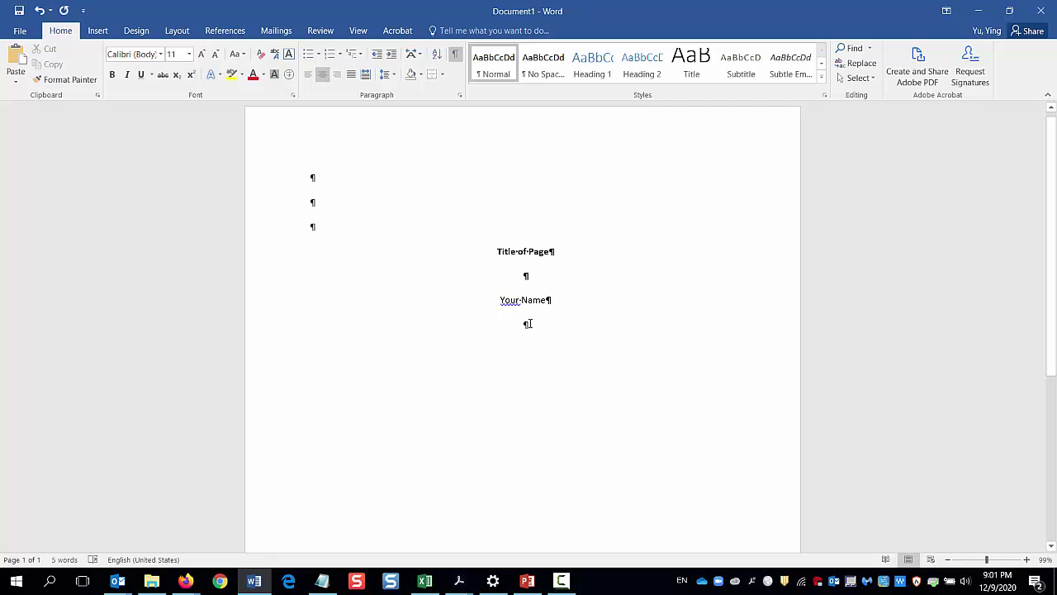
type("Department of Nursing, Columbia Basin College")
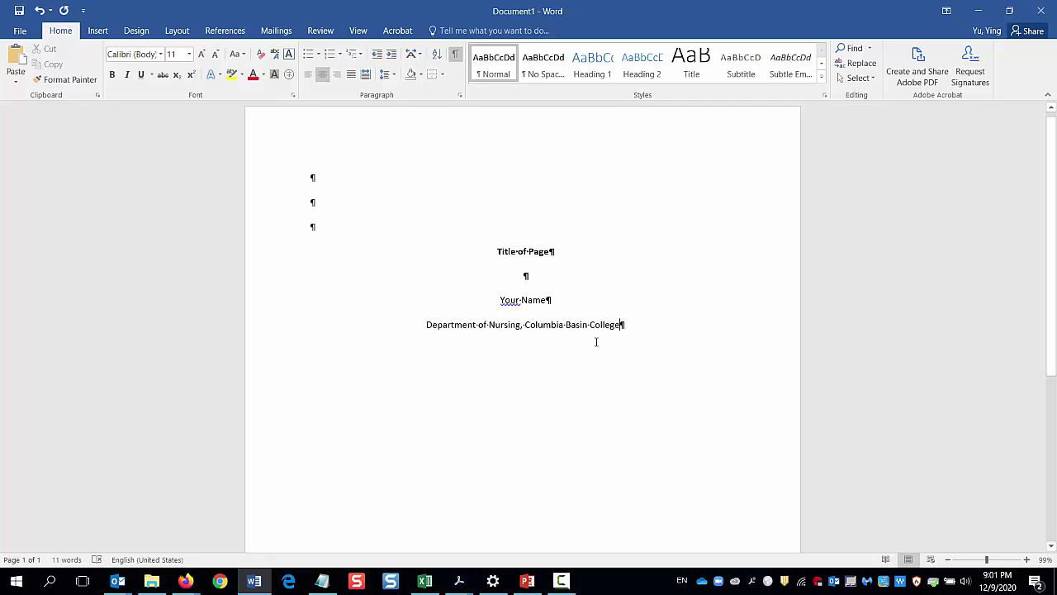
key("Return")
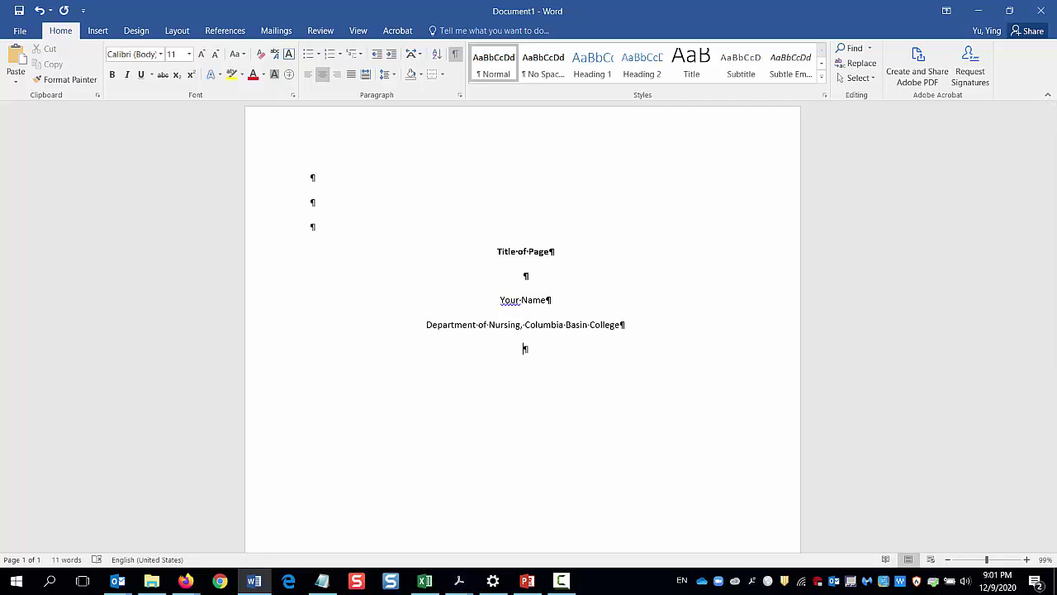
type("NRS 121: Nursing II")
key("Return")
key("alt+Tab")
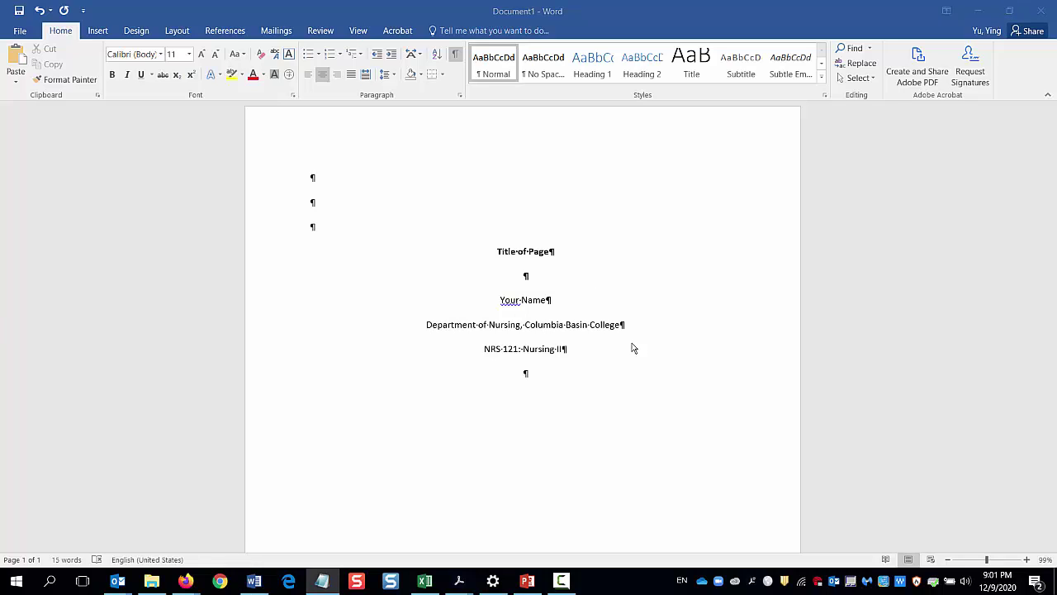
left_click(526, 372)
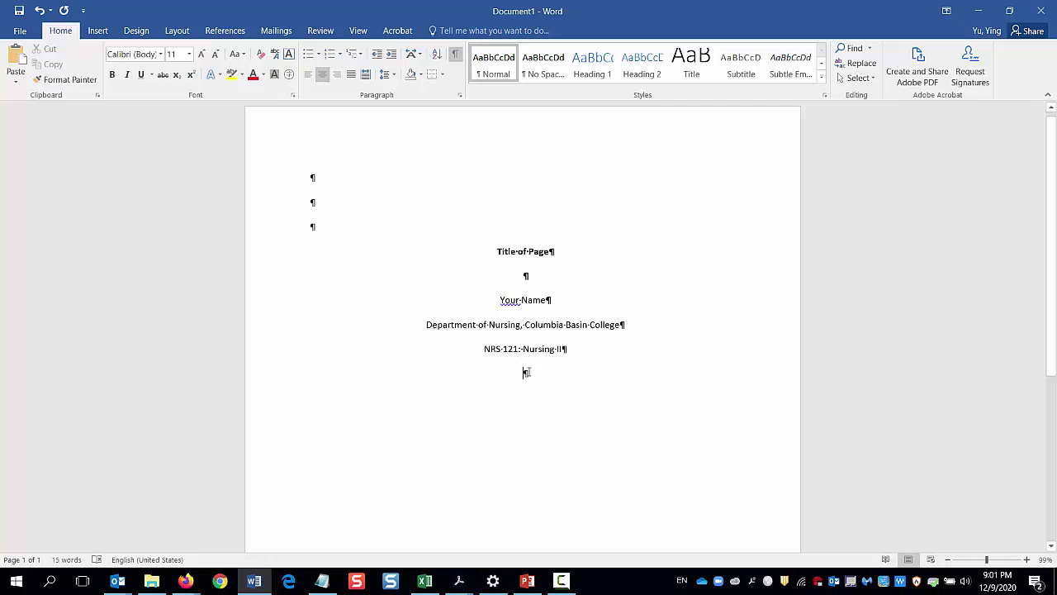
type("First Year Nursing Faculty Team")
key("Return")
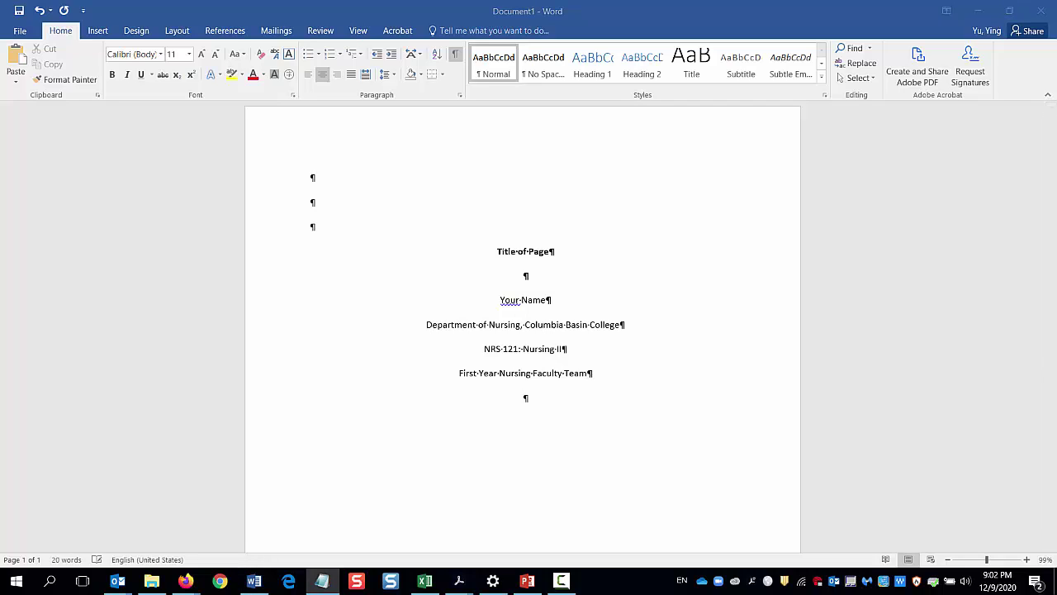
type("February 10, 2021")
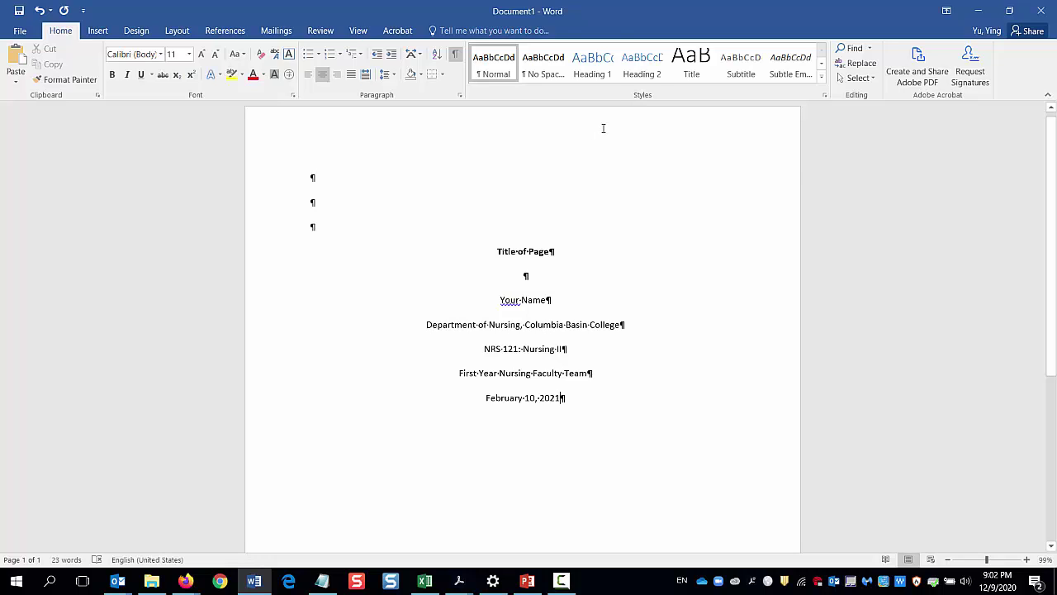
Insert a Plain Number 3 page number at the header's top right and delete the blank header line.
double_click(603, 128)
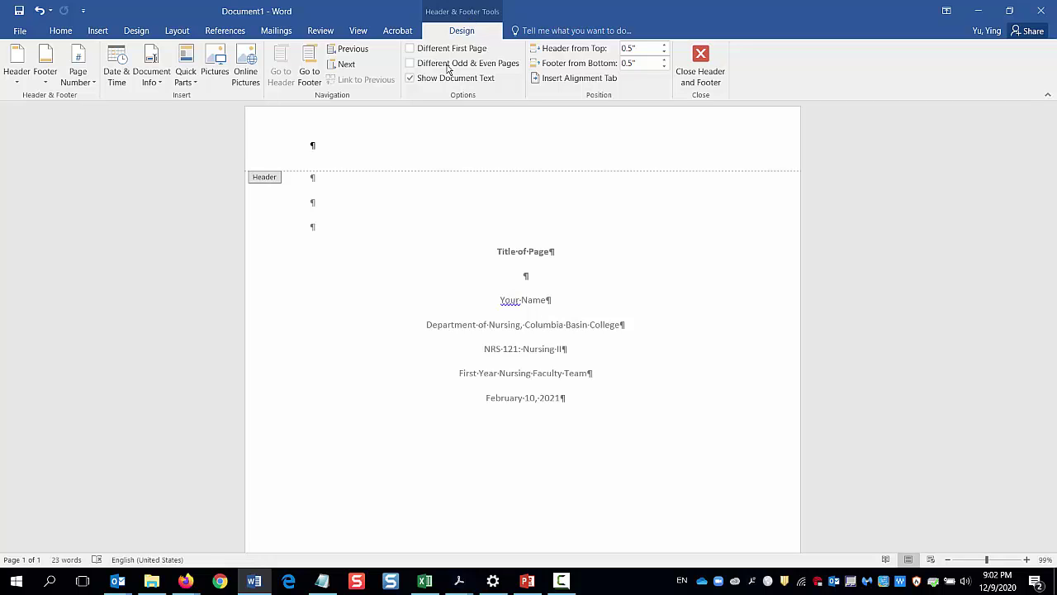
left_click(83, 80)
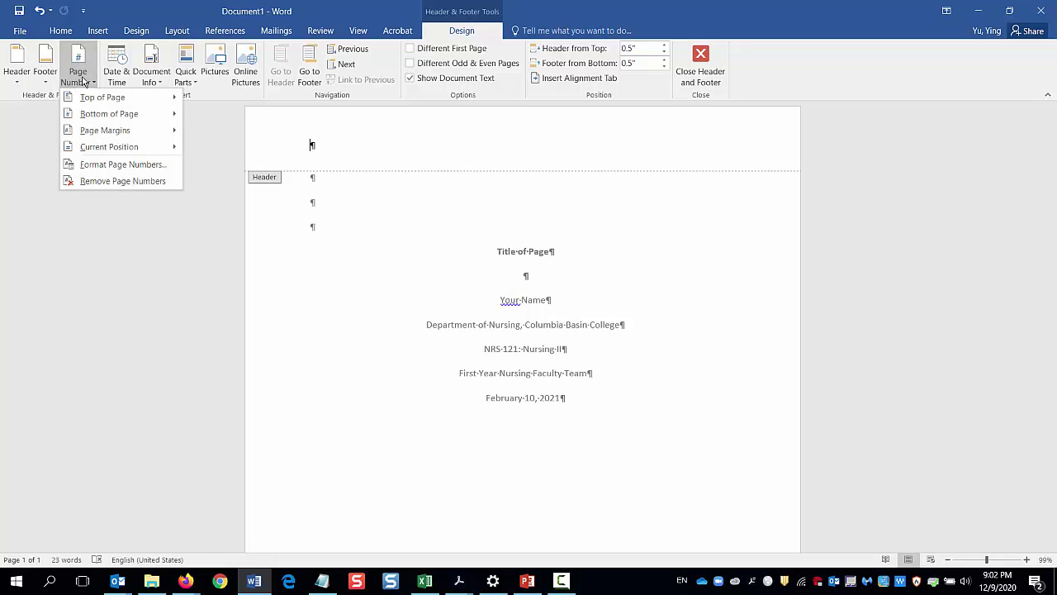
mouse_move(88, 100)
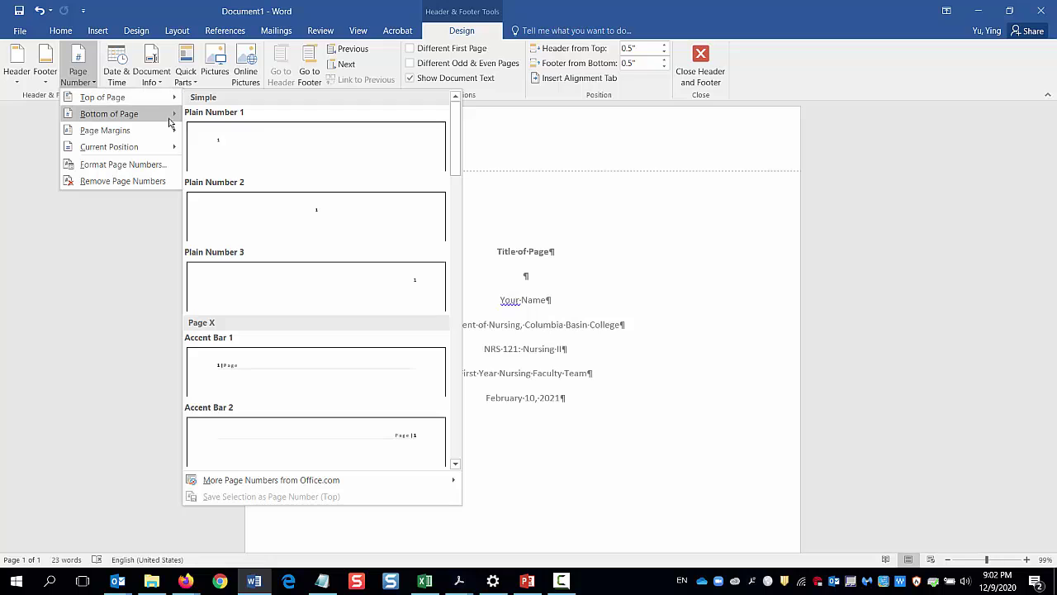
left_click(248, 281)
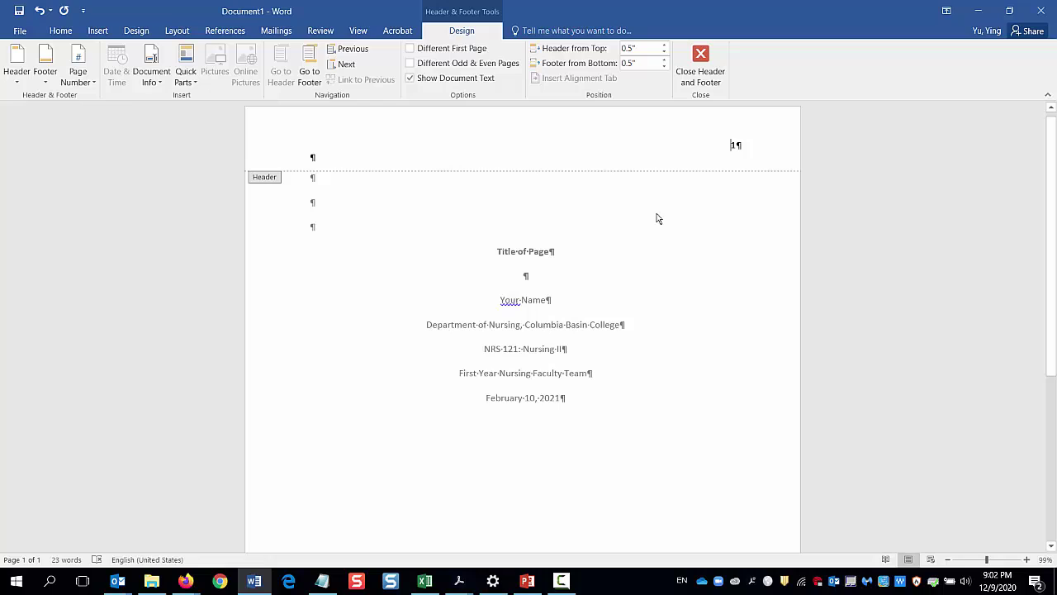
left_click(323, 158)
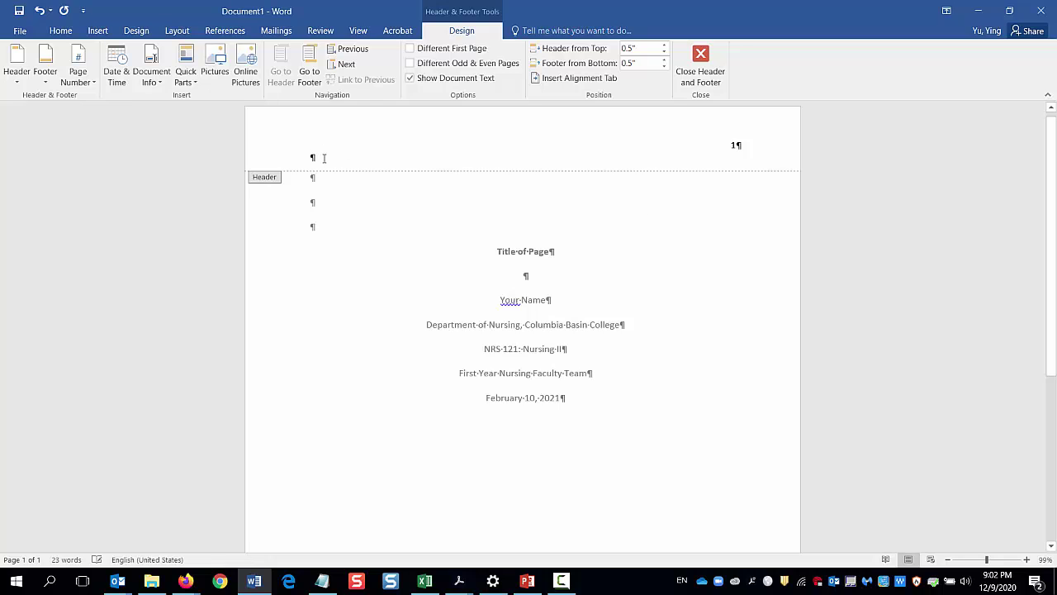
key("BackSpace")
Return to the body and insert a page break after the date line.
double_click(563, 400)
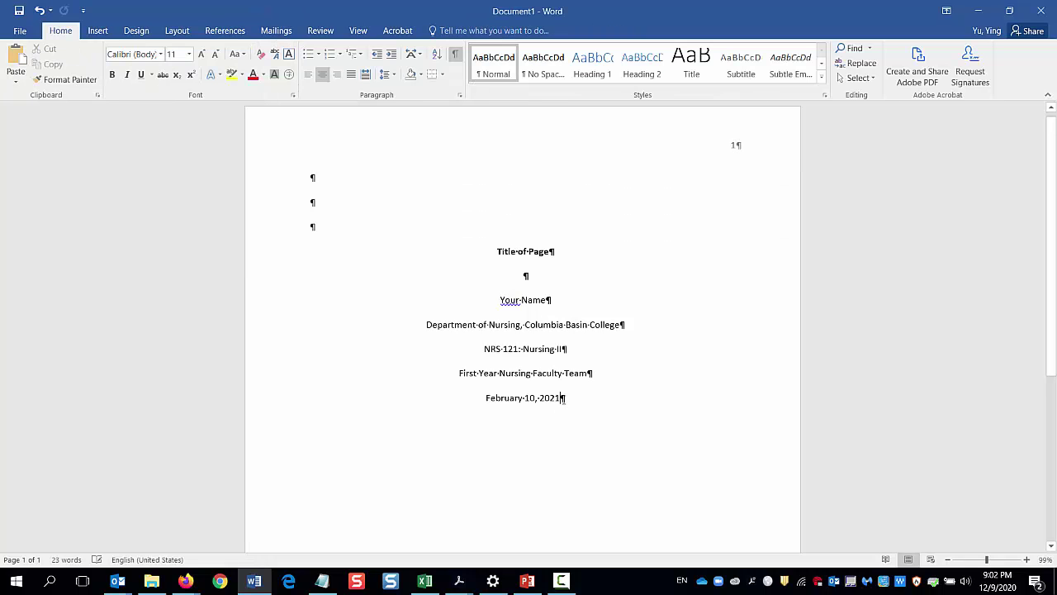
key("Return")
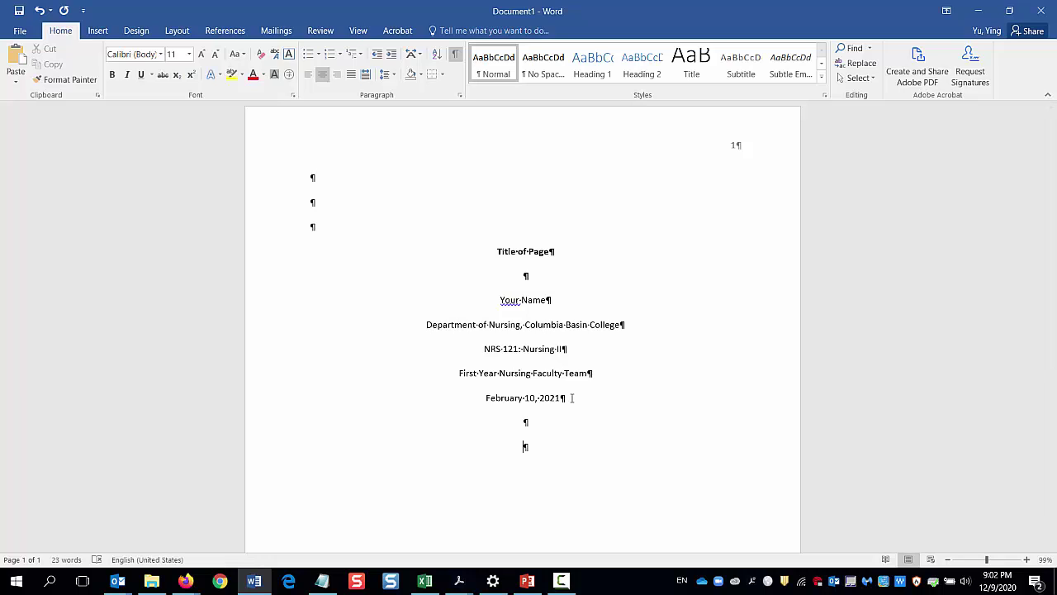
left_click(101, 34)
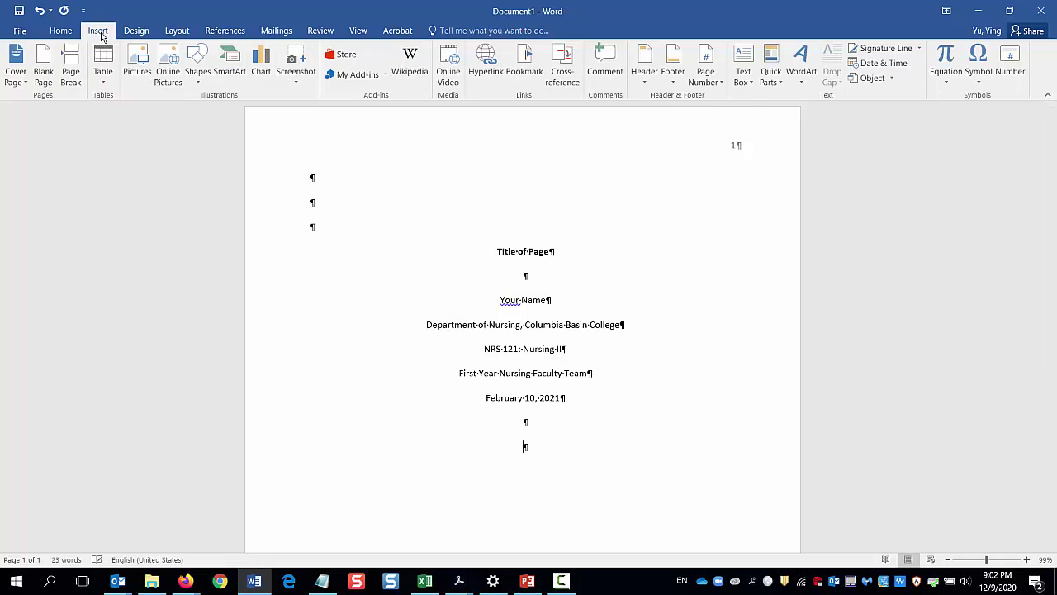
left_click(71, 71)
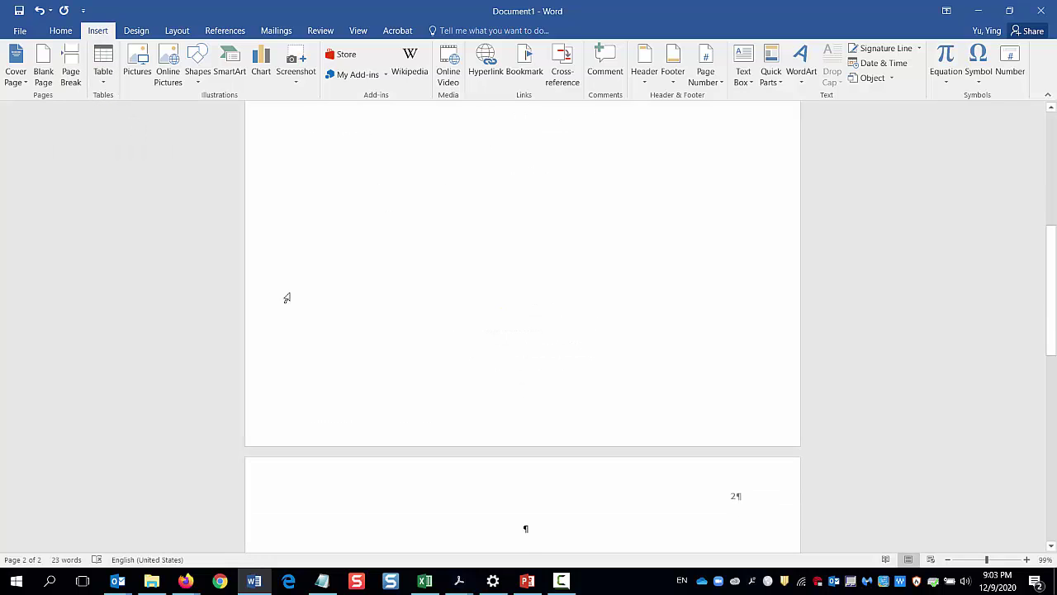
Copy the bold 'Title of Page' heading to the top of page 2.
scroll(481, 165, "up", 3)
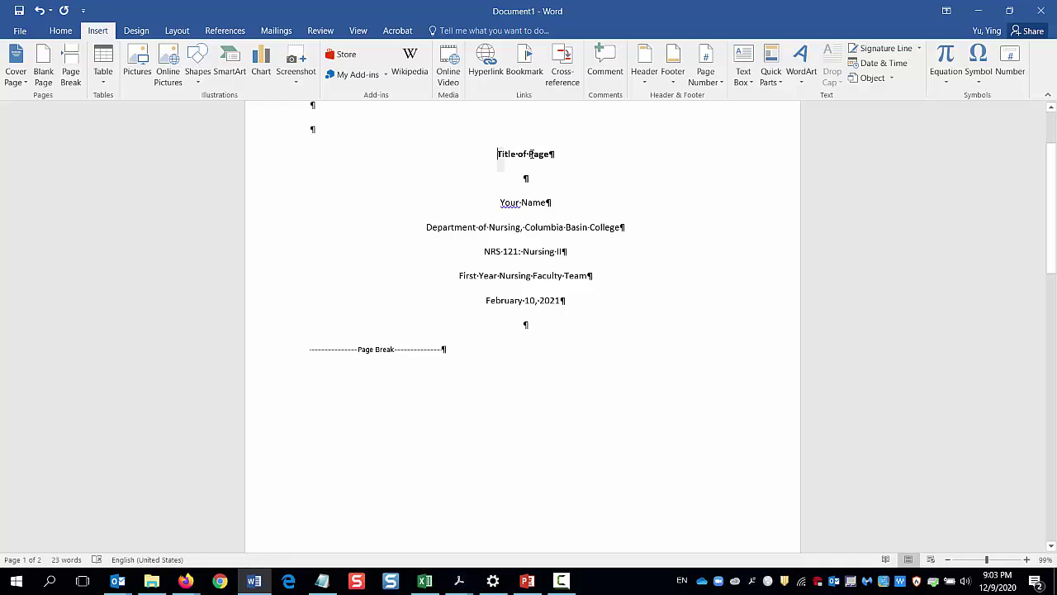
left_click_drag(494, 154, 549, 157)
key("ctrl+c")
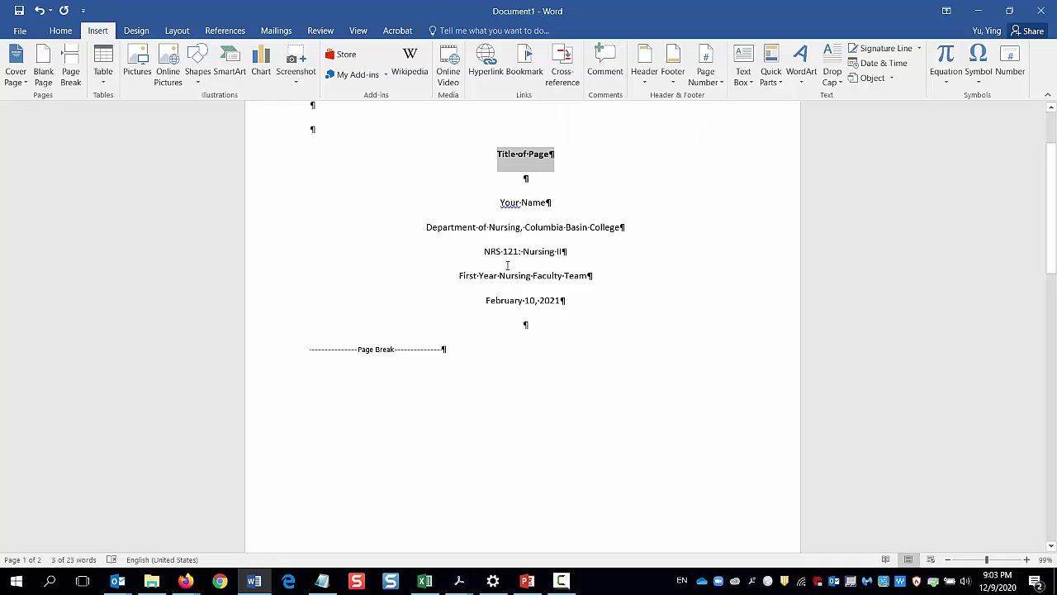
scroll(500, 250, "down", 12)
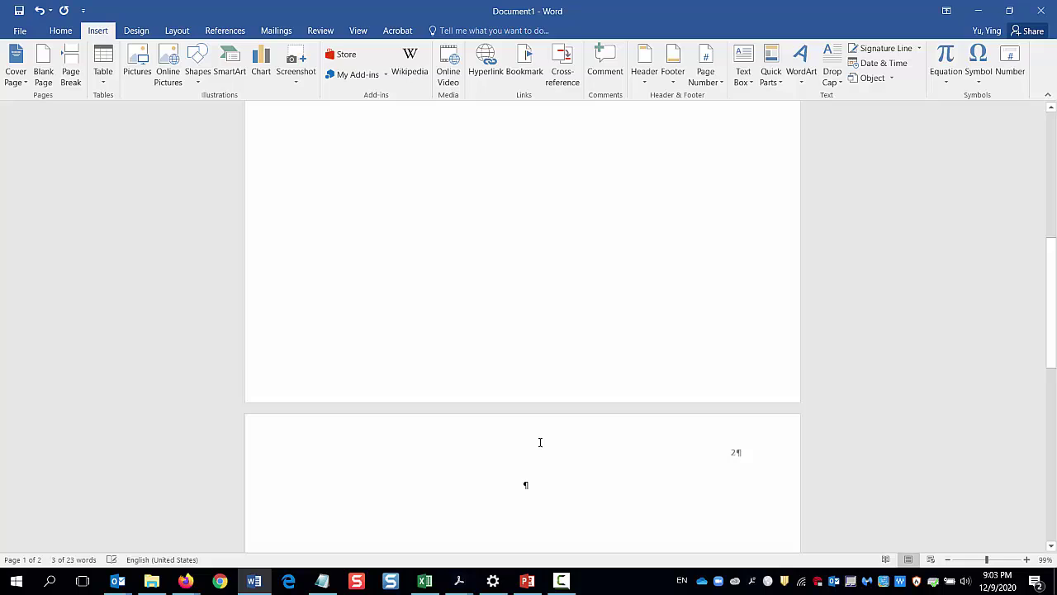
left_click(521, 431)
key("ctrl+v")
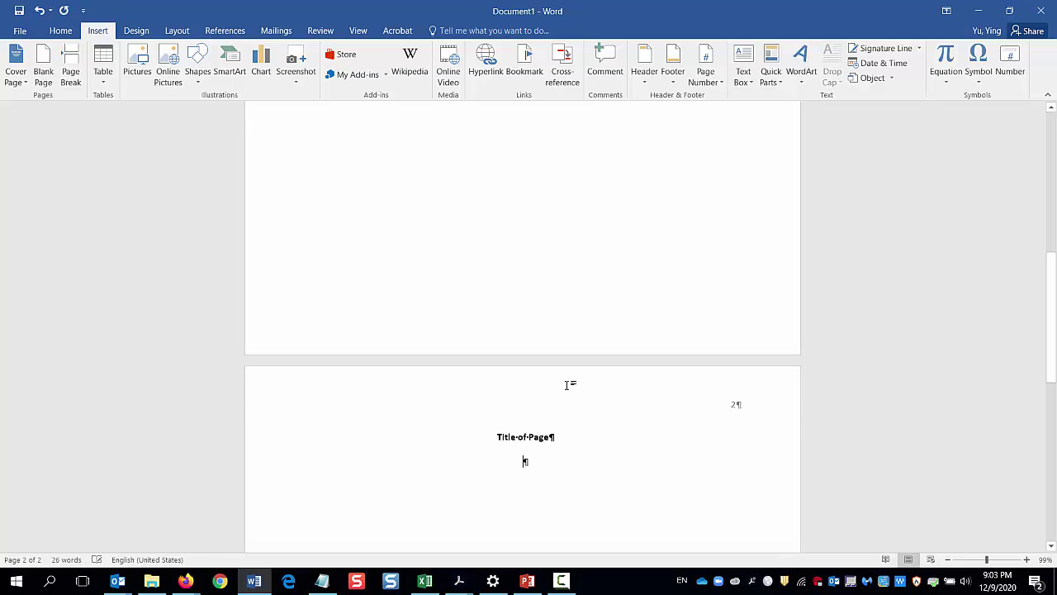
scroll(566, 385, "up", 10)
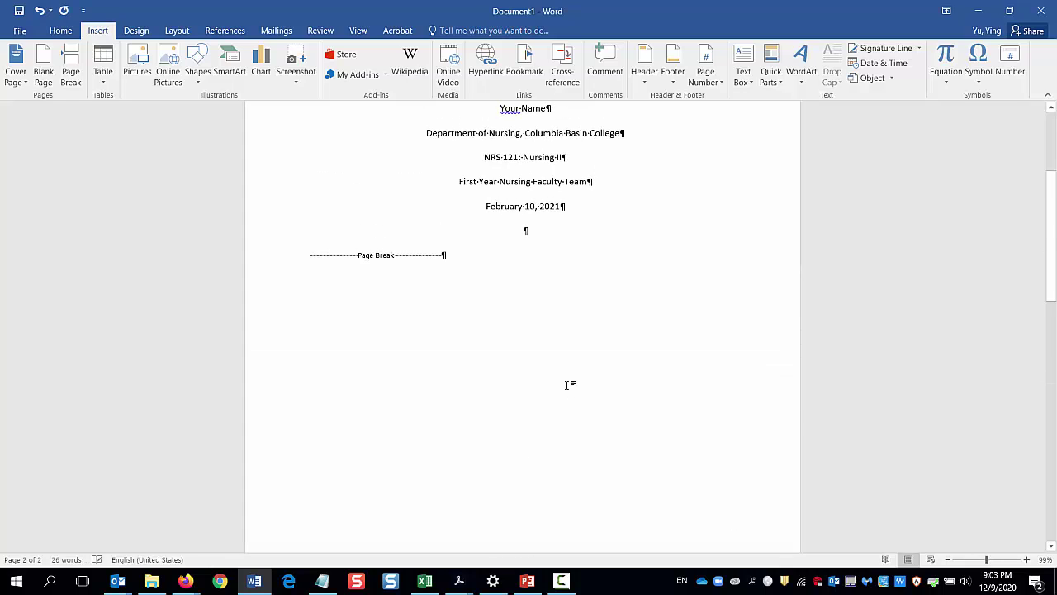
Hide formatting marks and review the finished title page.
left_click(62, 35)
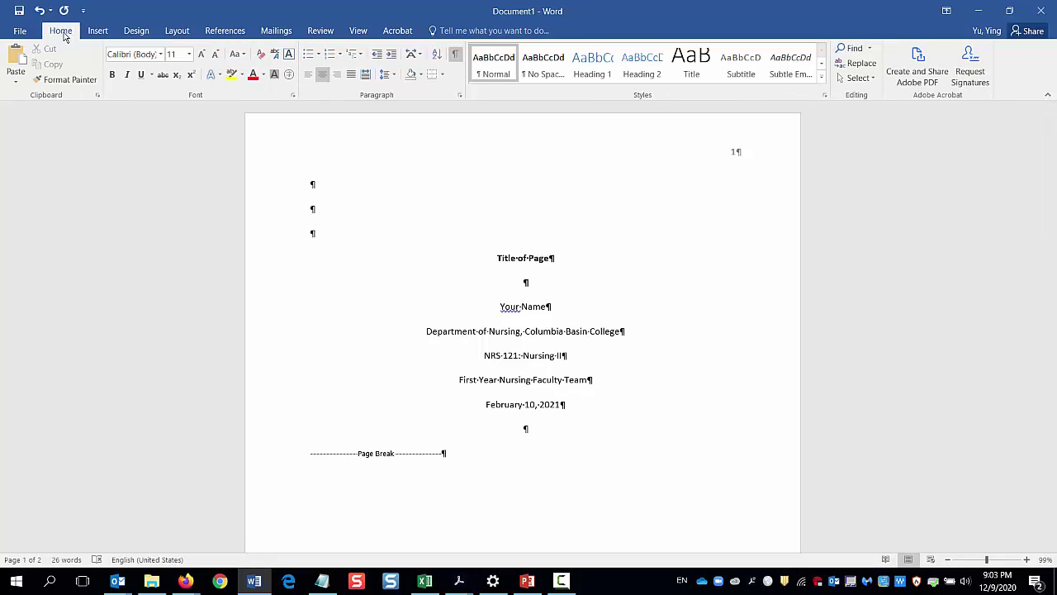
left_click(456, 55)
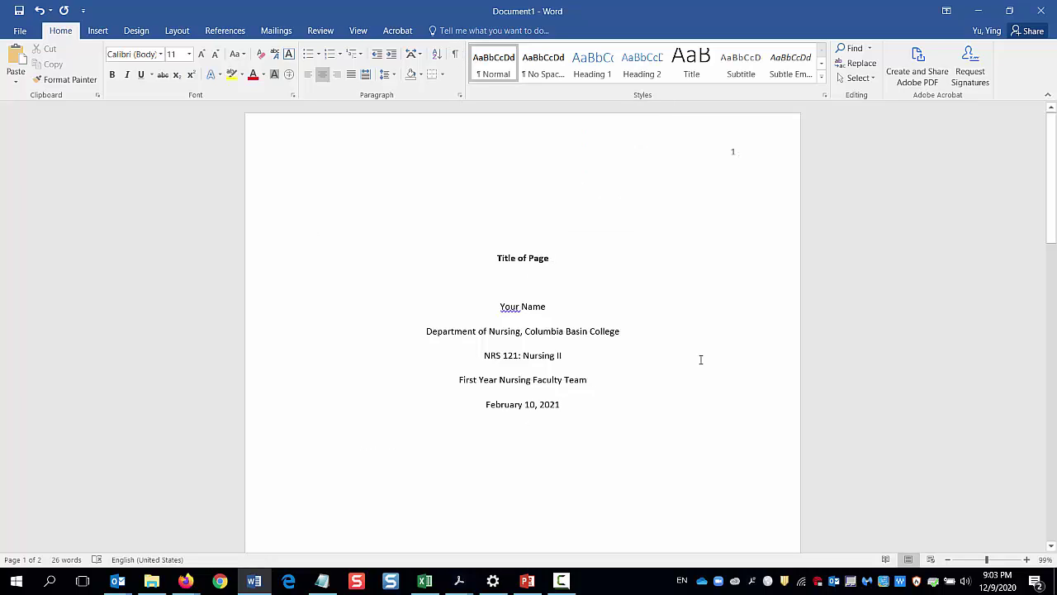
scroll(700, 359, "down", 3)
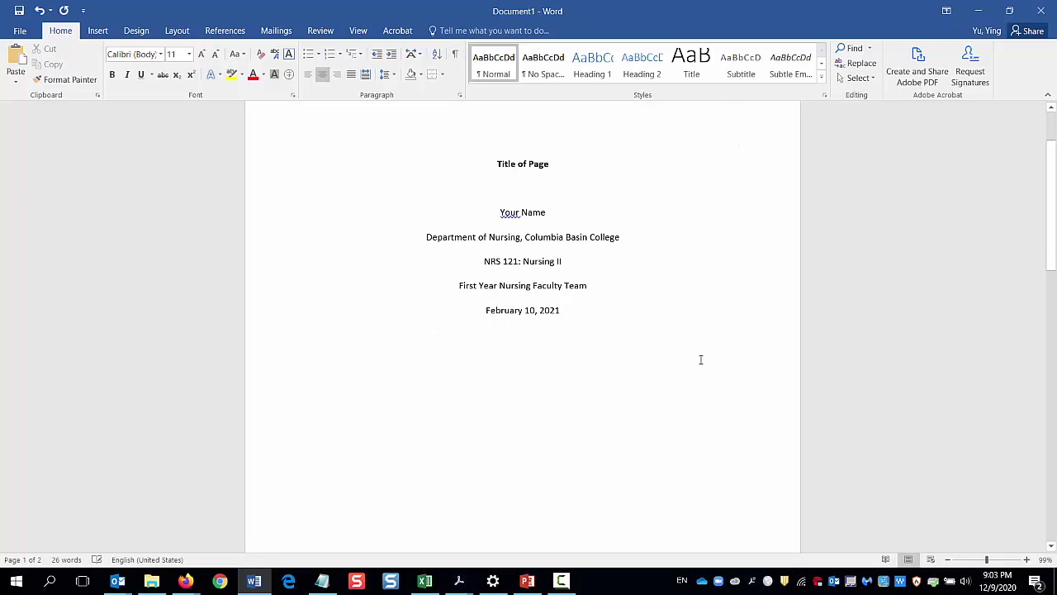
scroll(702, 359, "up", 3)
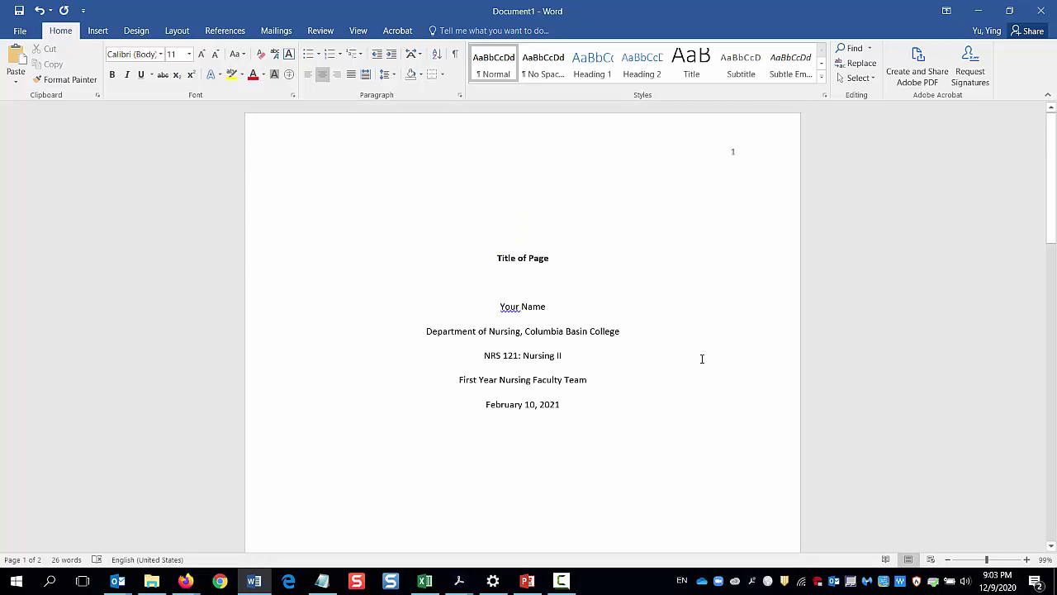